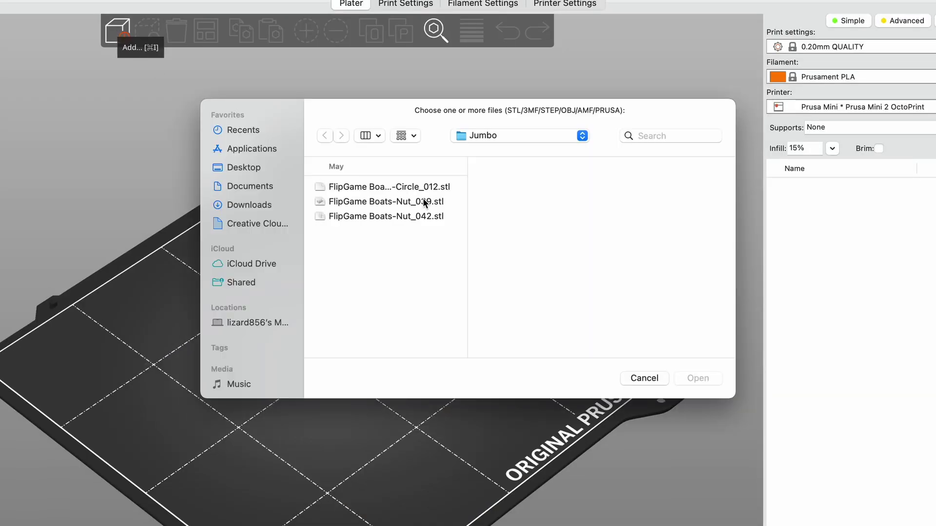
Import FlipGame Boats-Circle_012.stl and FlipGame Boats-Nut_042.stl from the Jumbo folder onto the print bed
click(348, 218)
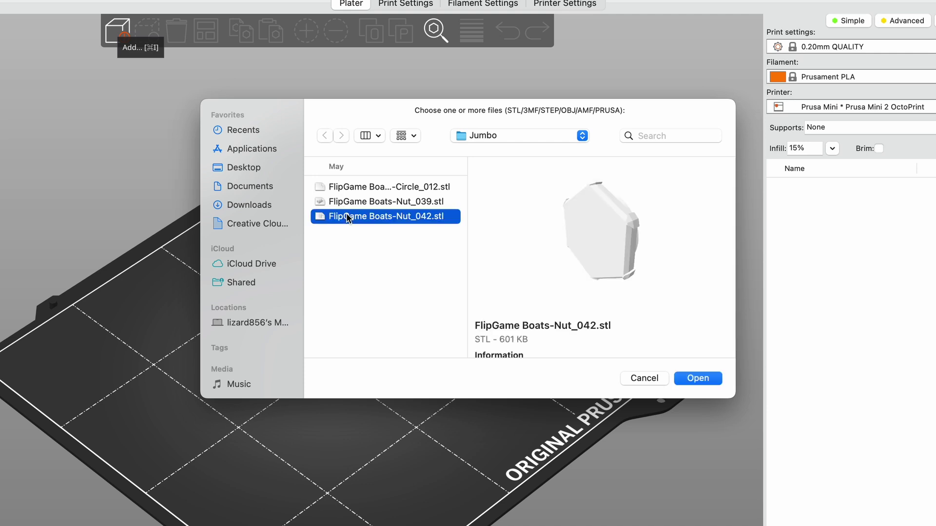
key(shift+Up)
key(shift+Up)
click(705, 380)
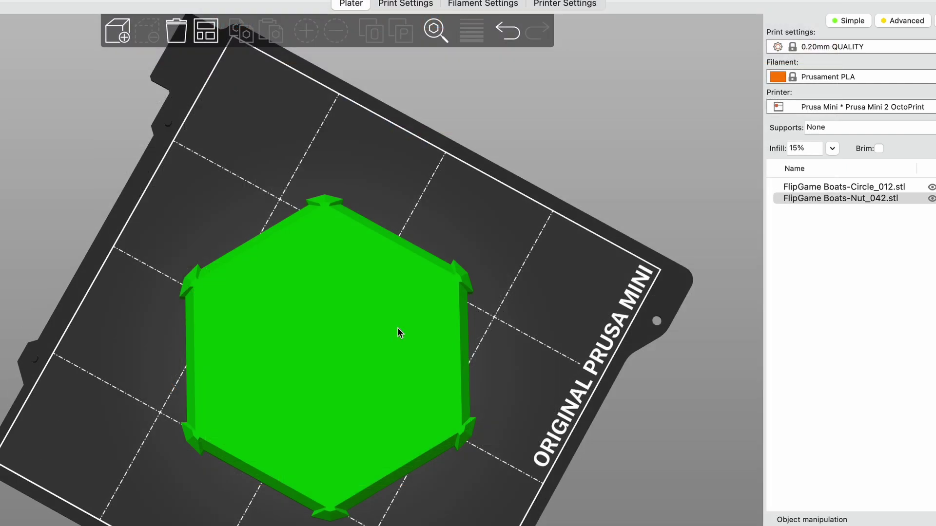
click(397, 325)
key(3)
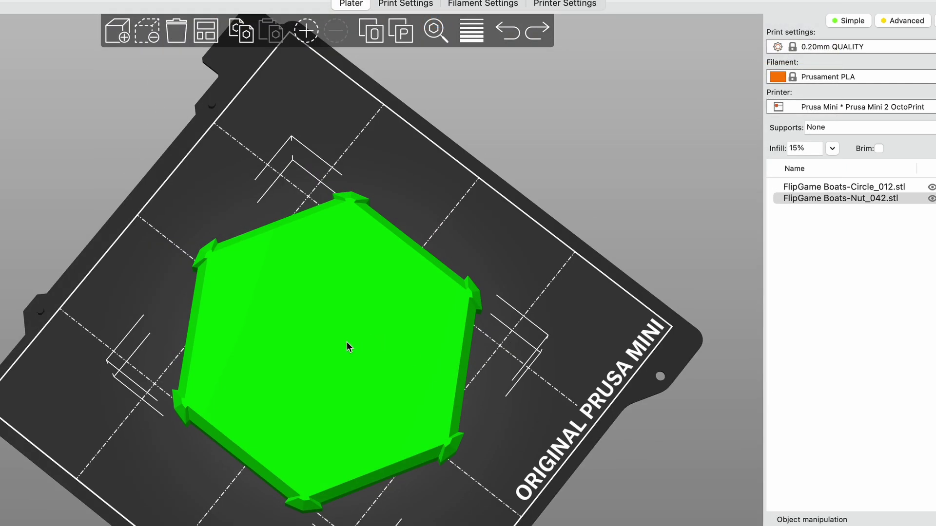
key(ctrl+y)
click(827, 229)
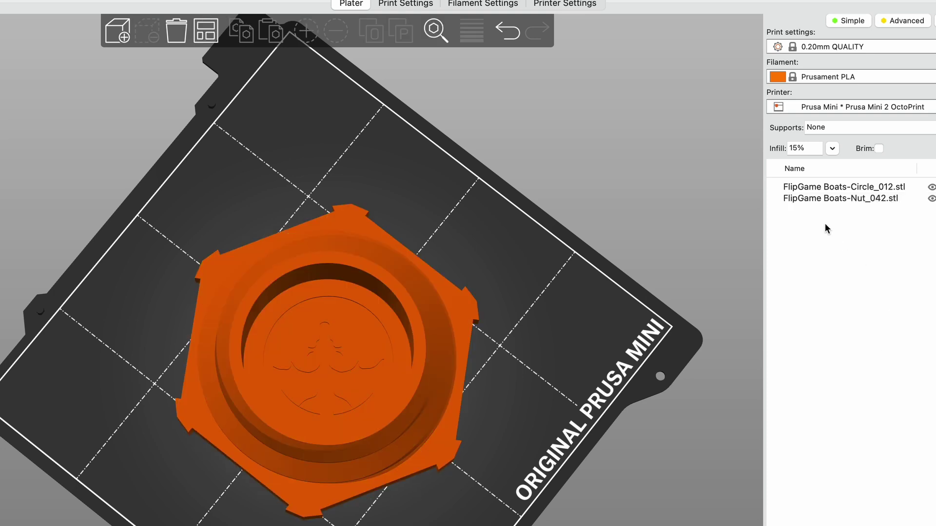
Unlock proportional scaling for the FlipGame Boats-Circle_012.stl object and set its Z size to 0.2 mm
click(823, 187)
click(371, 370)
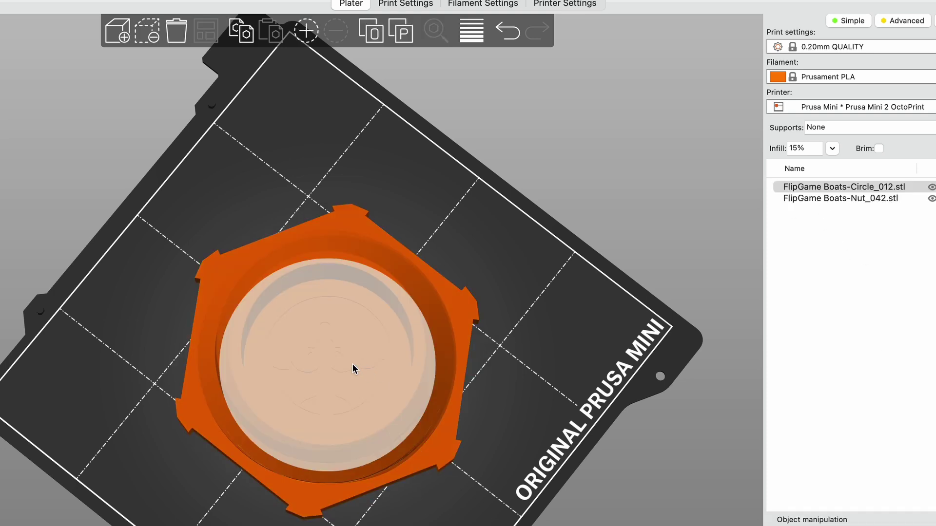
key(m)
drag(730, 404, 785, 303)
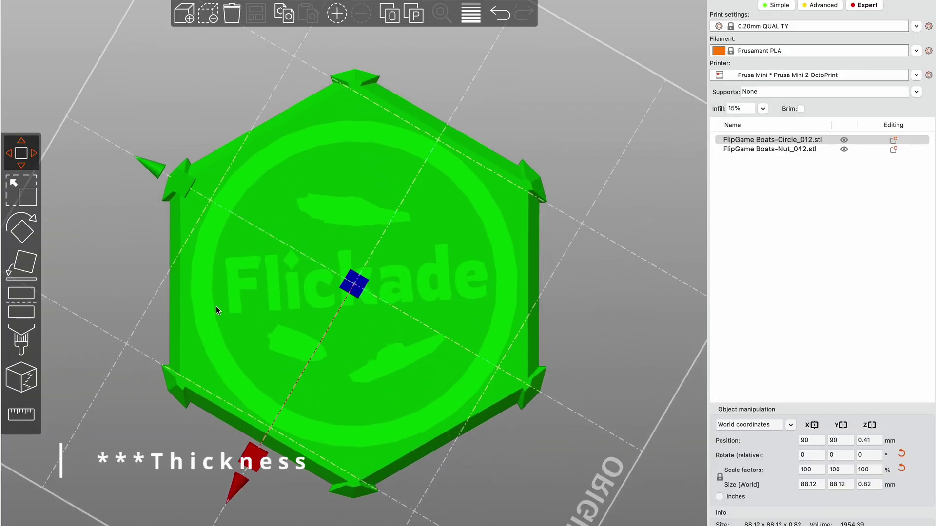
scroll(625, 475, up, 3)
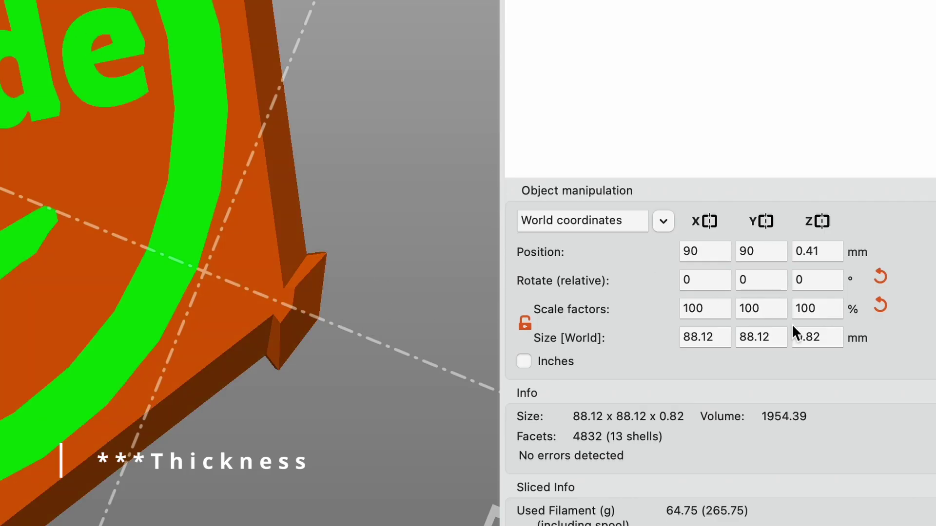
click(824, 338)
key(BackSpace)
key(BackSpace)
key(BackSpace)
text(.2)
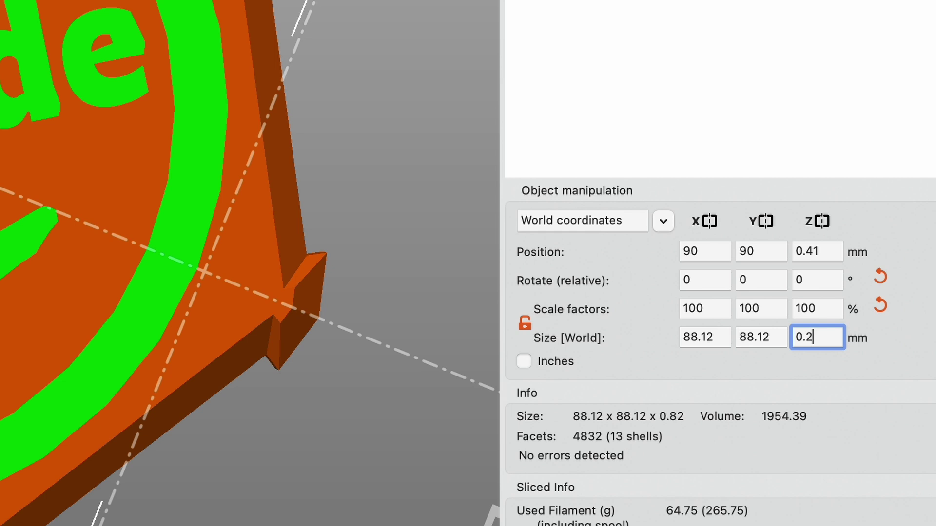
key(Return)
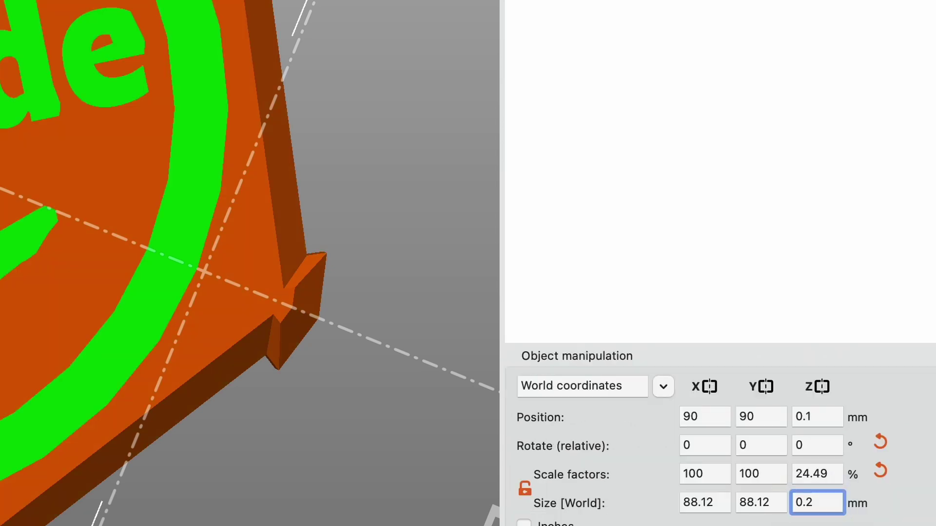
Inspect the sliced preview of the lid, and set the infill to 5%
click(384, 40)
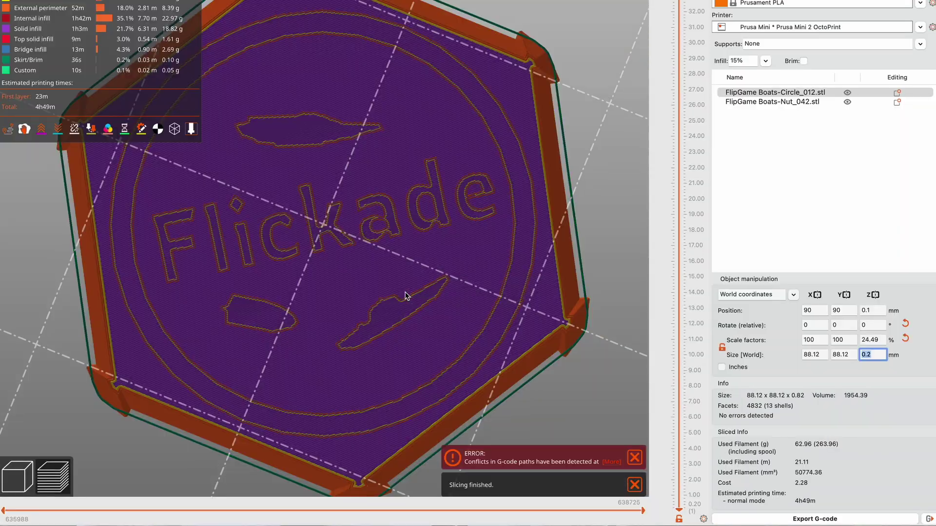
drag(406, 294, 411, 334)
click(766, 63)
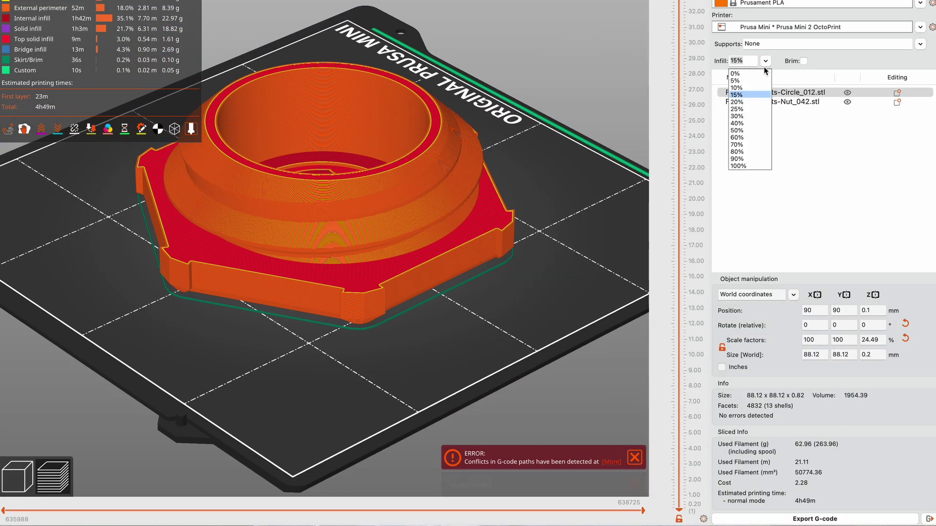
click(740, 108)
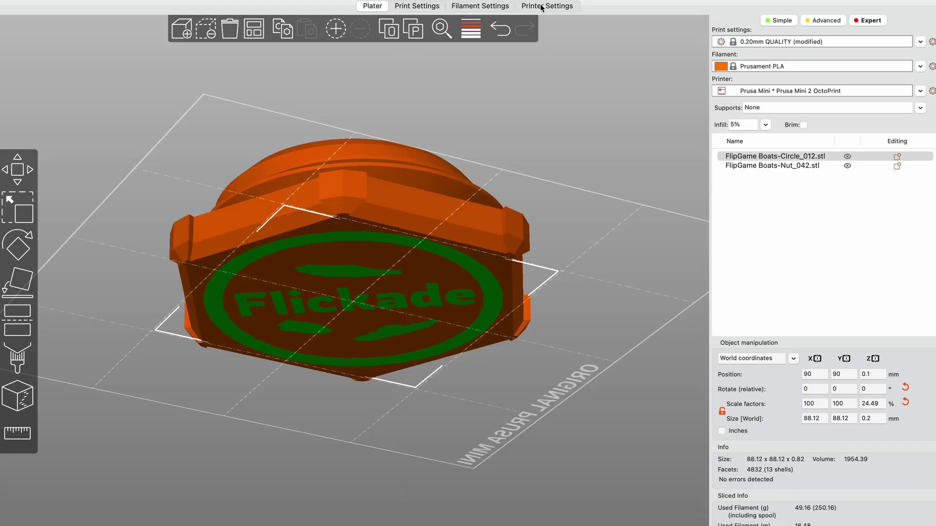
Set the printer's number of extruders to 2 and make the extruder 1 color white
click(542, 8)
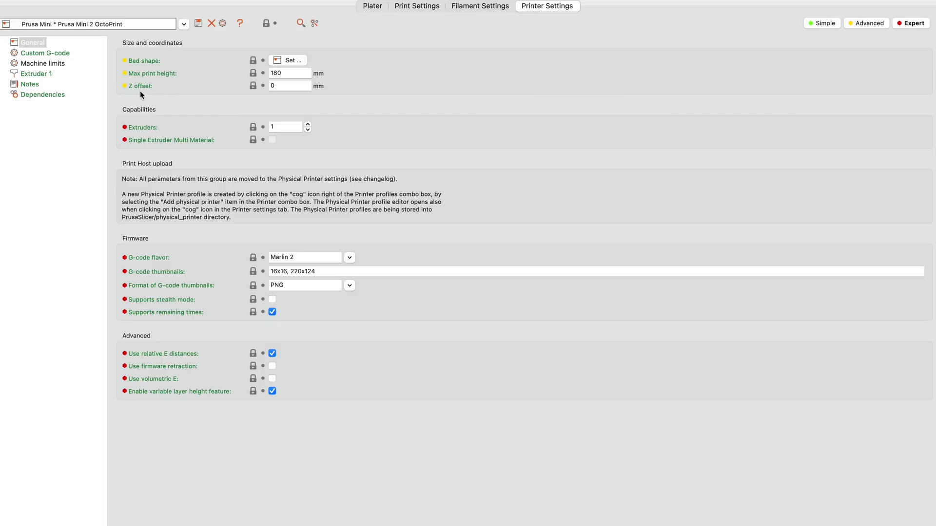
click(307, 124)
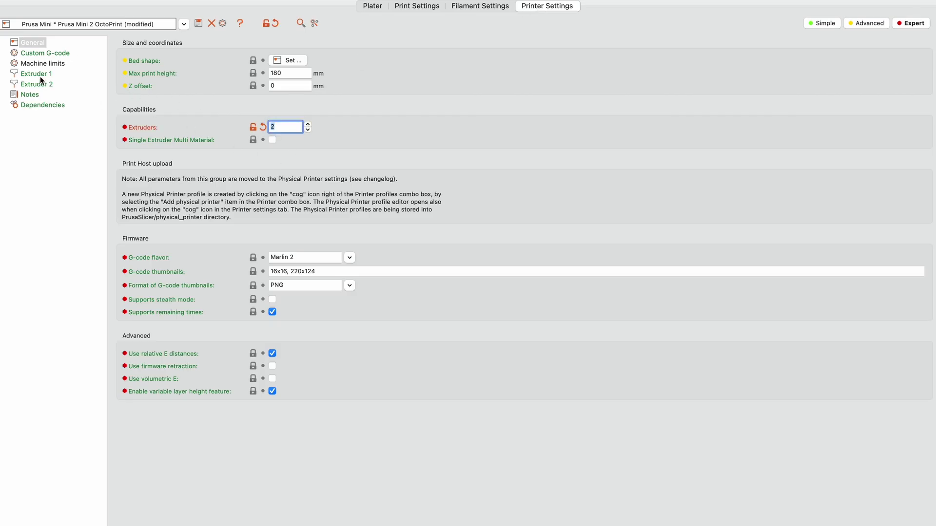
click(40, 76)
click(294, 104)
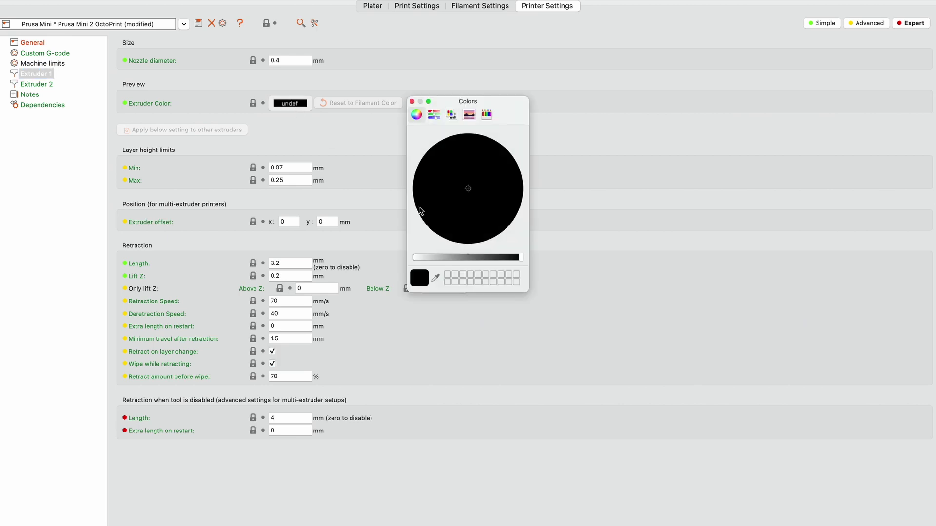
drag(512, 262, 415, 257)
Set the preview color of extruder 2 to orange
click(36, 84)
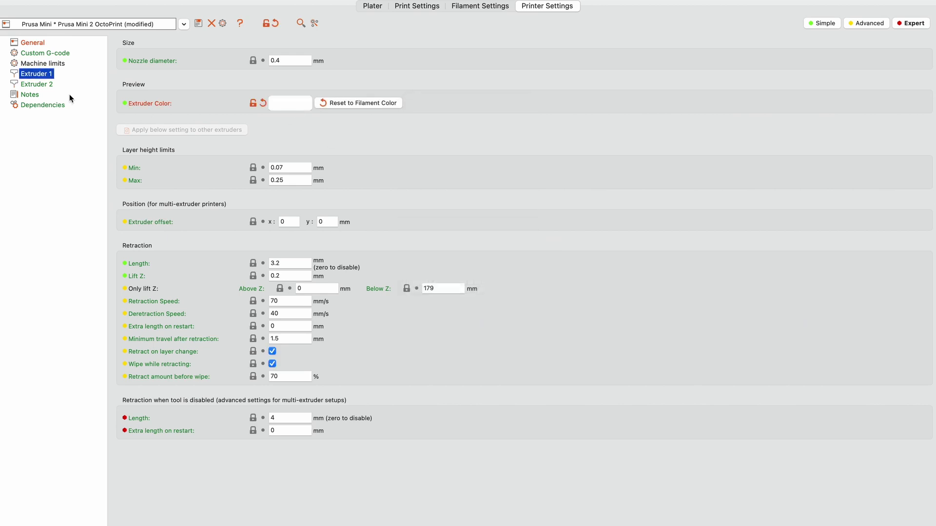
click(289, 103)
click(504, 182)
click(412, 102)
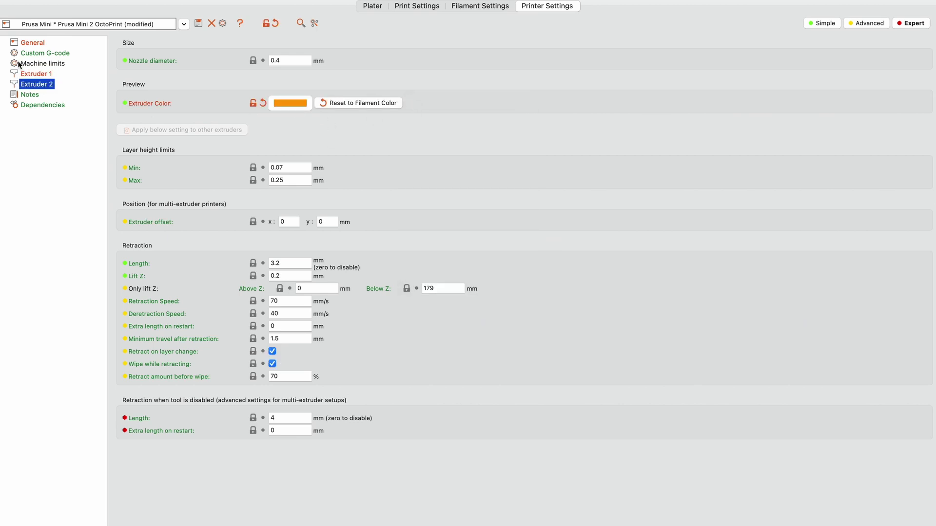
Change the preview color of extruder 1 to a medium grey
click(36, 74)
click(290, 104)
drag(458, 256, 447, 257)
click(412, 102)
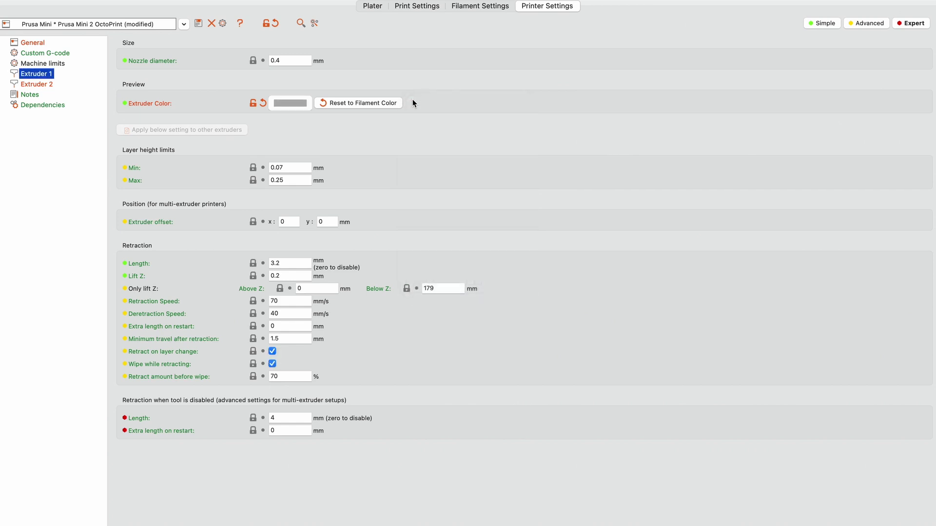
Assign extruder 2 to the FlipGame Boats-Nut_042.stl object and deselect it
click(366, 10)
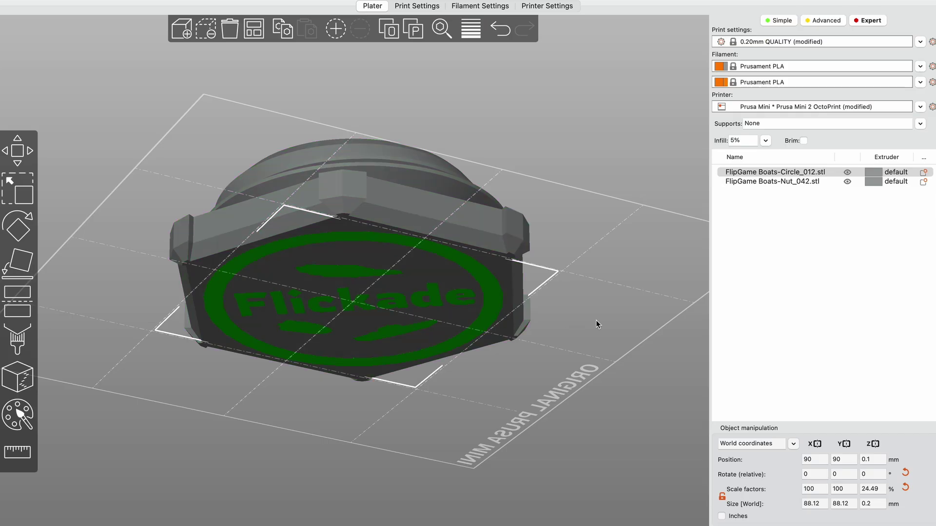
key(3)
key(2)
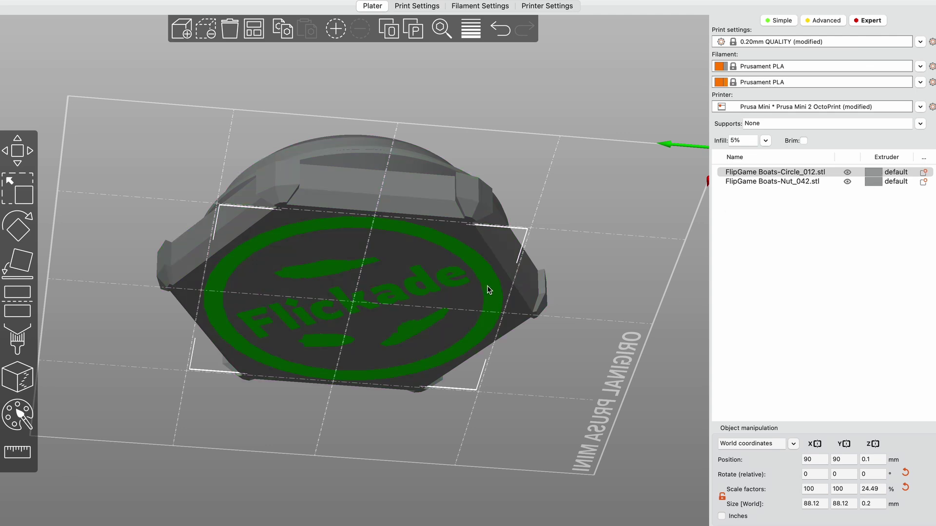
click(844, 183)
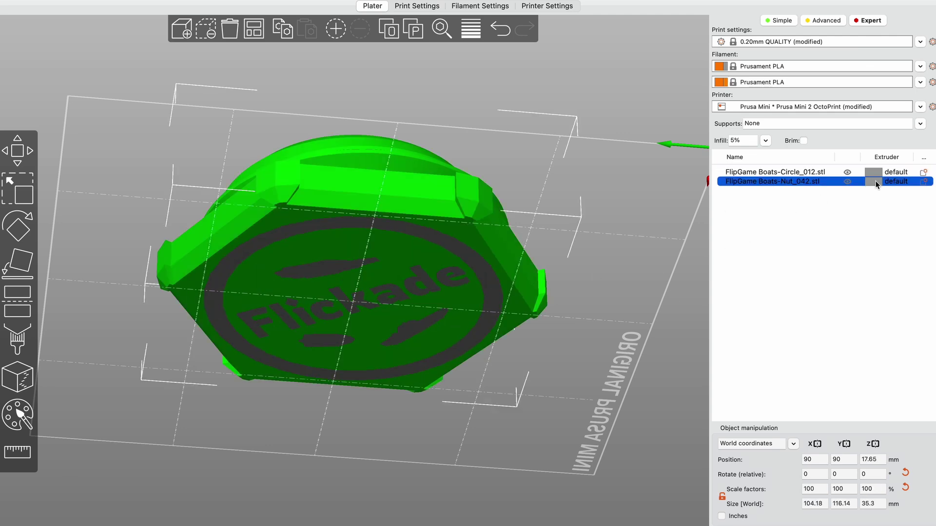
click(876, 181)
click(905, 182)
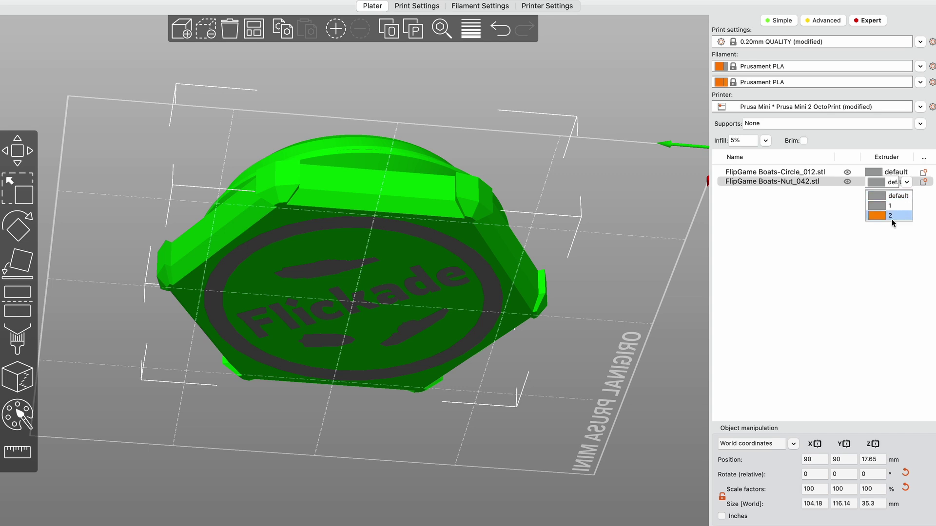
click(885, 215)
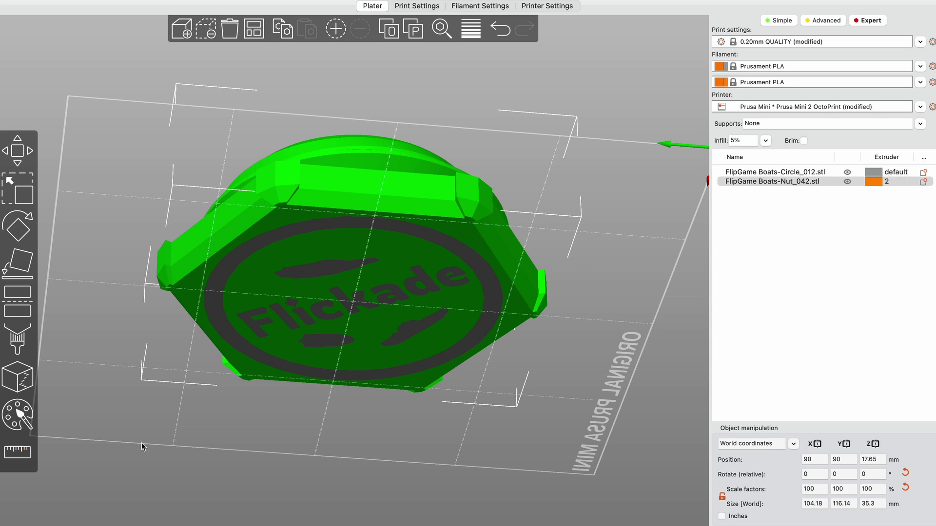
click(17, 143)
drag(83, 142, 85, 187)
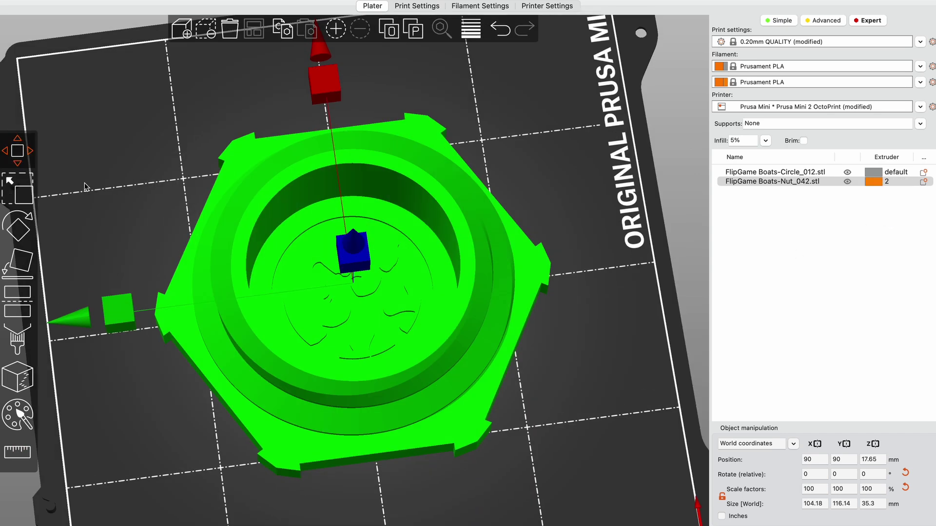
click(784, 274)
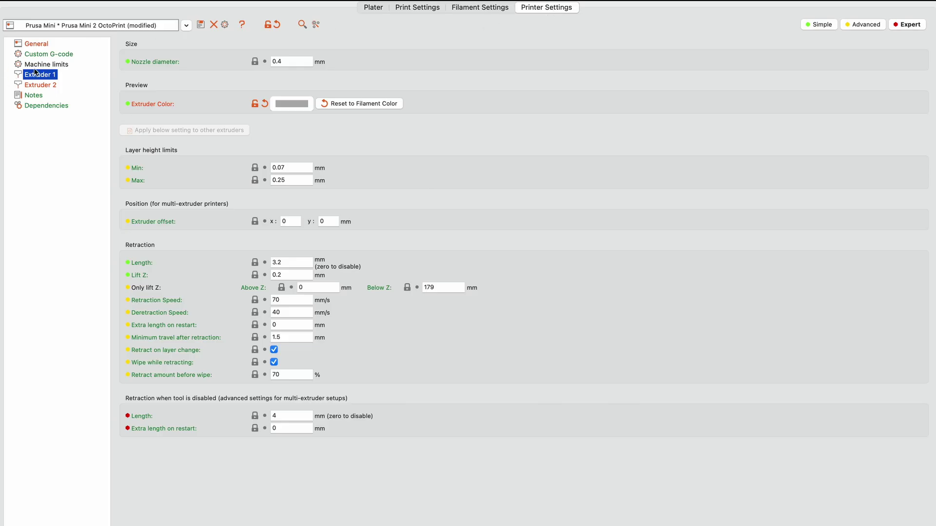
Copy the line "G1 E-1 F2100 ; retract" from the printer's End G-code into its Tool change G-code
click(41, 54)
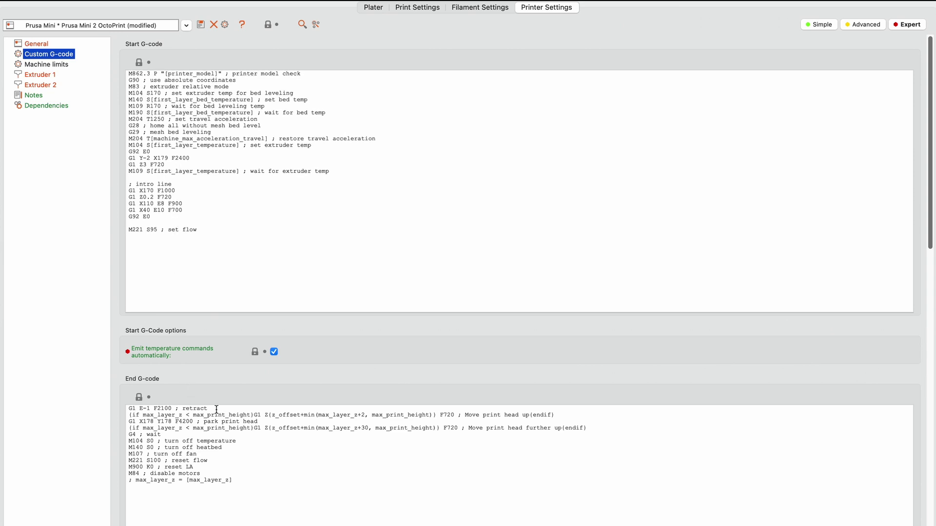
drag(216, 409, 129, 410)
key(super+c)
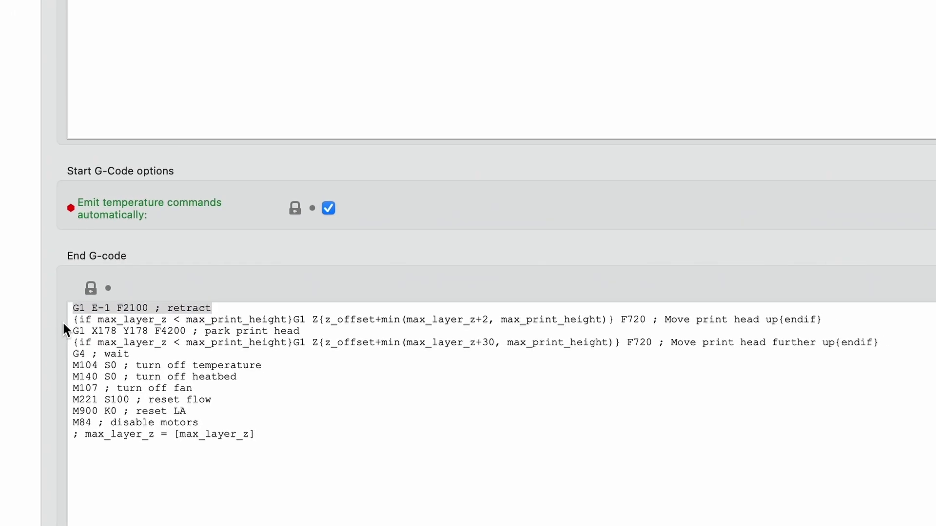
click(65, 331)
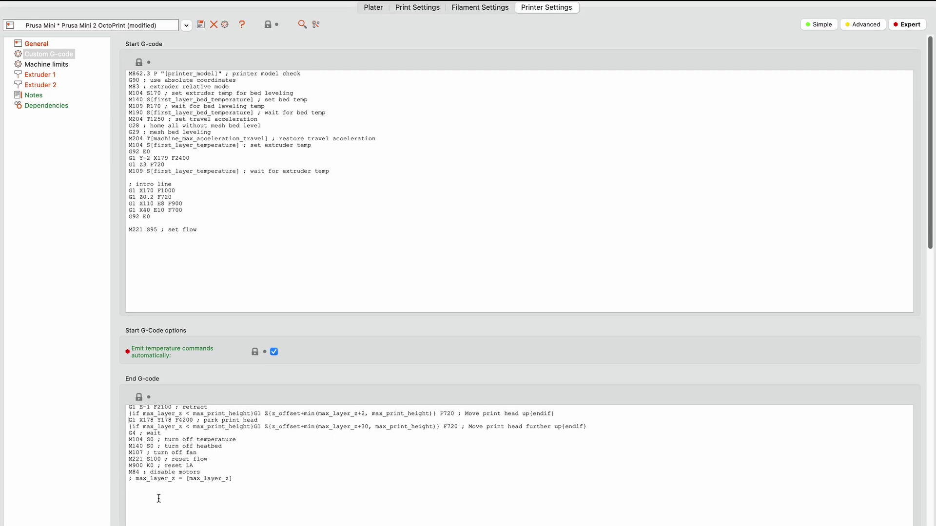
scroll(119, 509, down, 10)
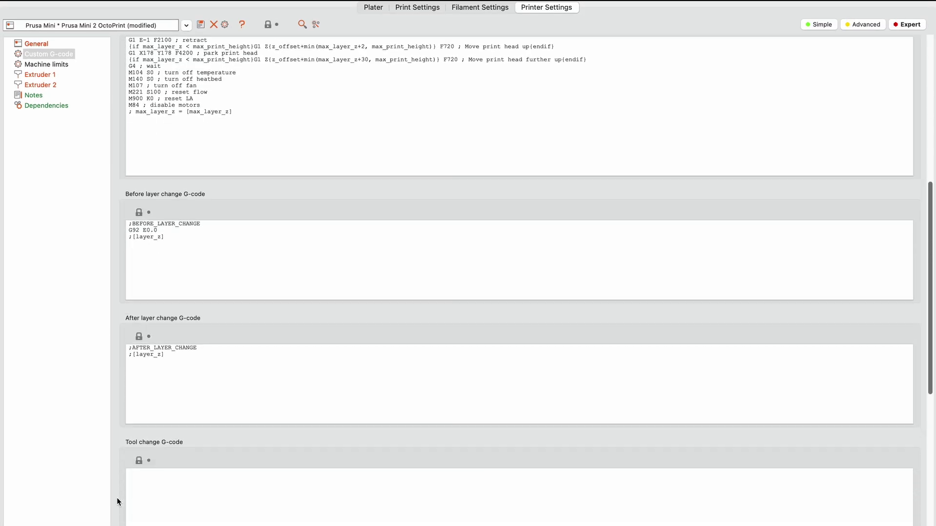
scroll(119, 502, down, 5)
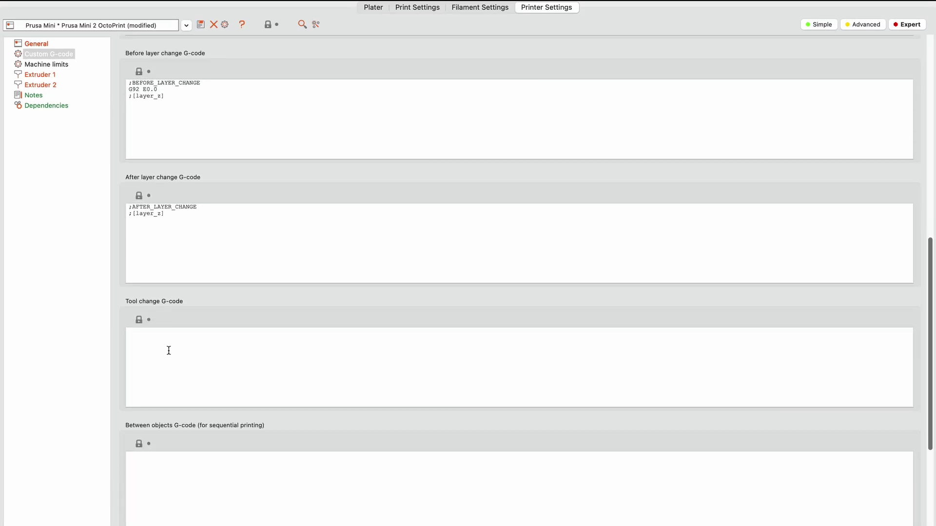
click(169, 351)
key(super+v)
Copy the M600 command from the Color Change G-code onto a new line below the retract command in the Tool change G-code
scroll(120, 263, down, 6)
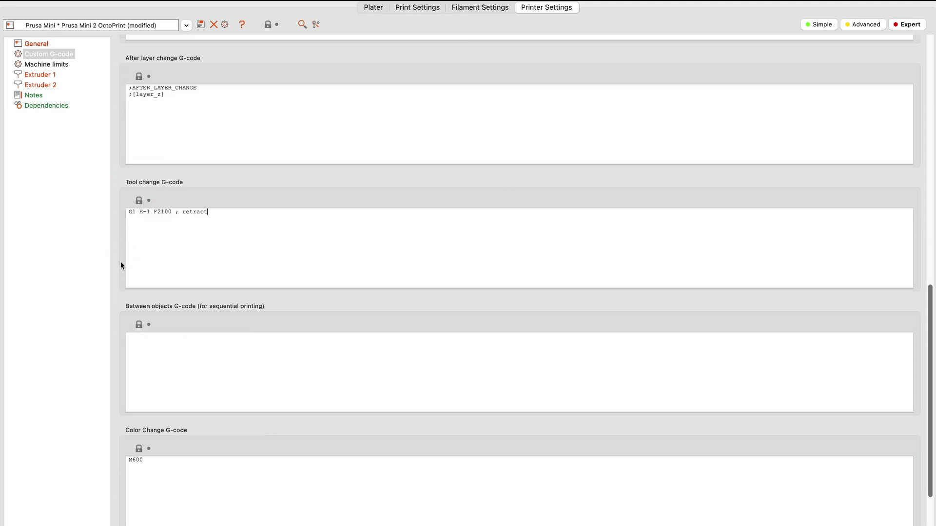
scroll(121, 265, down, 1)
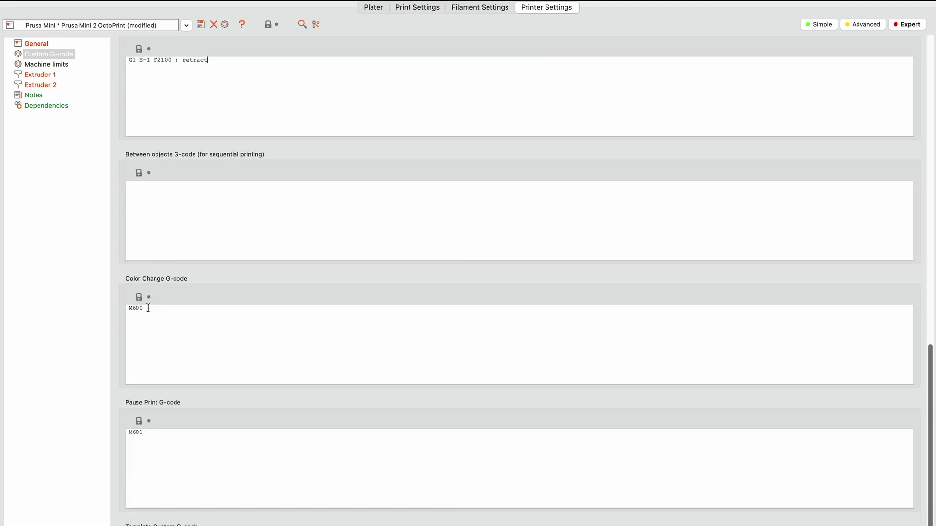
drag(148, 308, 125, 308)
key(super+c)
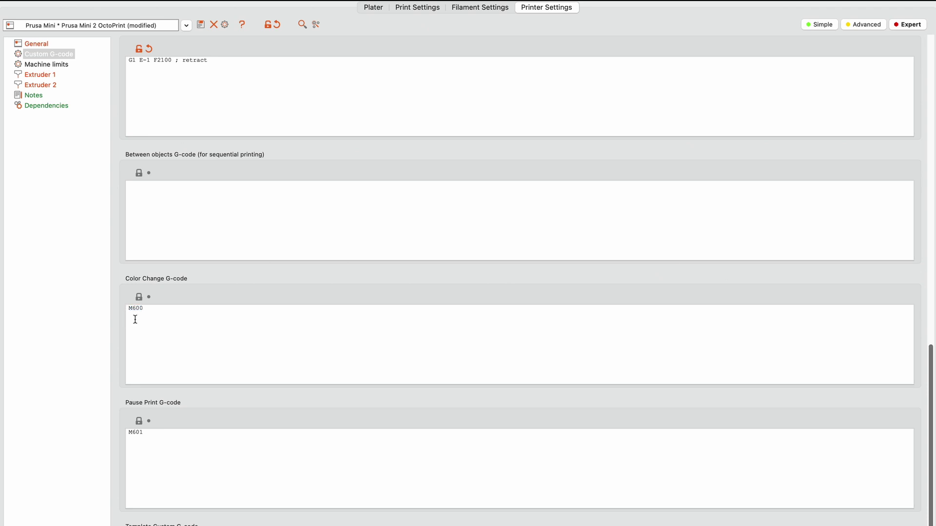
click(133, 318)
click(155, 70)
key(Return)
key(super+v)
scroll(116, 97, up, 10)
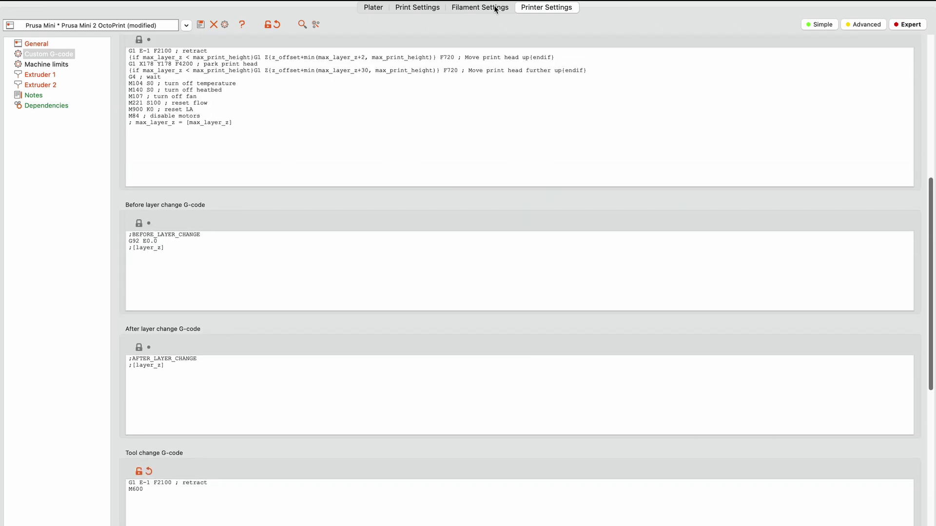
Inspect the sliced two-color layers in the preview and send the G-code to the OctoPrint host as Large Lid.gcode
click(460, 8)
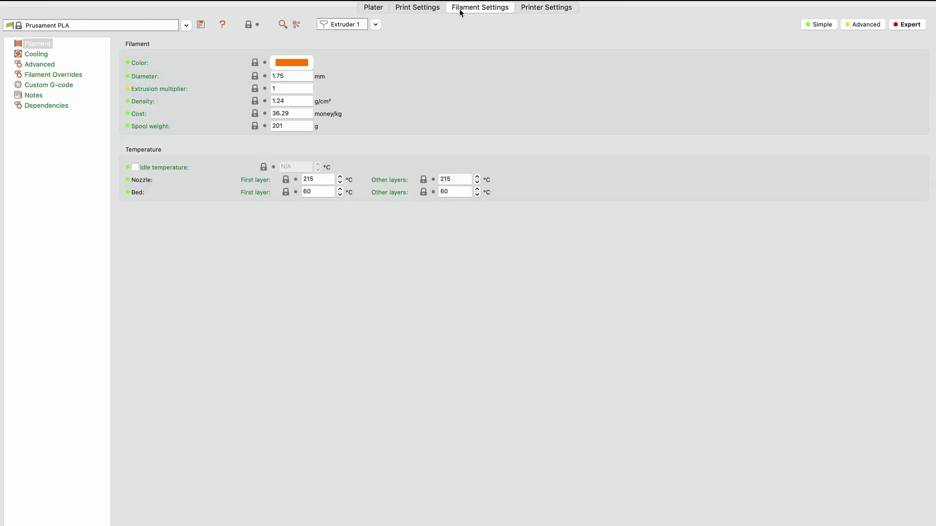
click(414, 10)
click(364, 8)
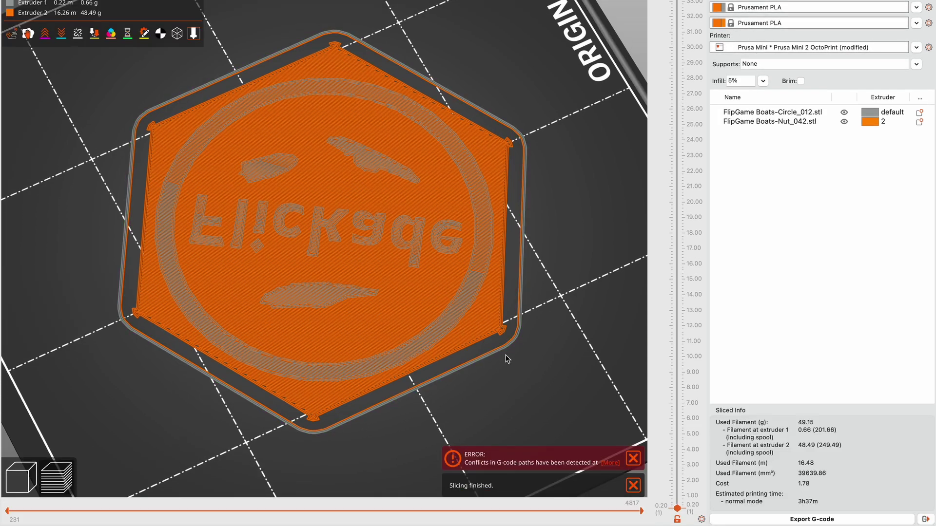
drag(507, 359, 450, 367)
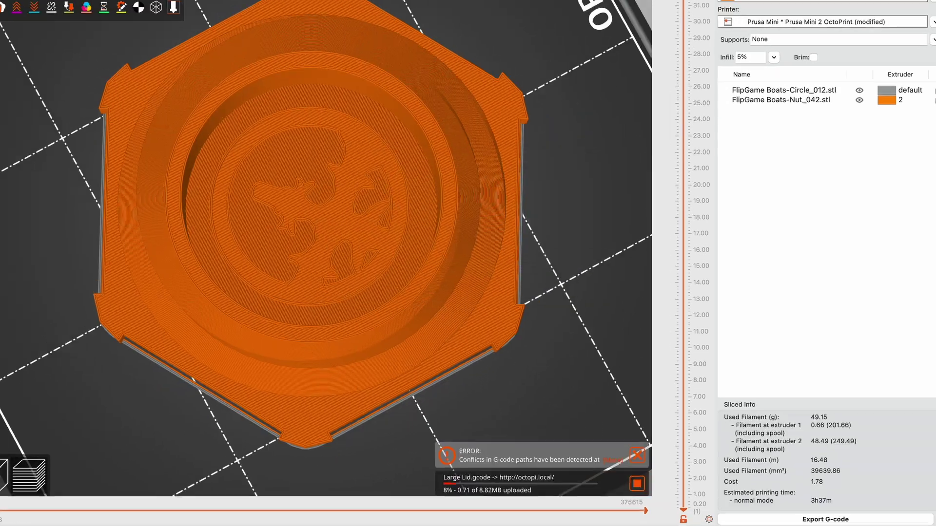